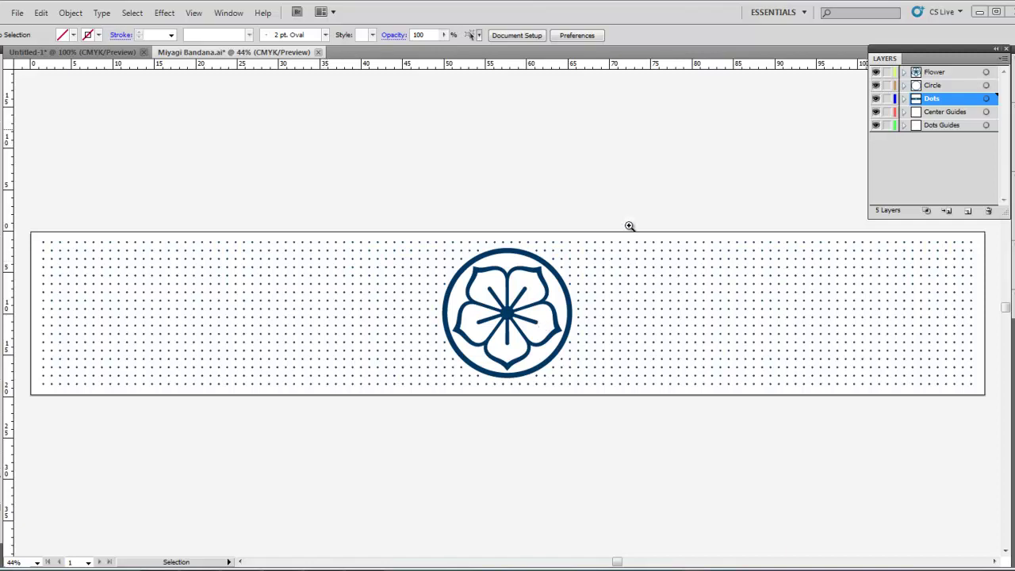
{"action": "key", "text": "ctrl+a"}
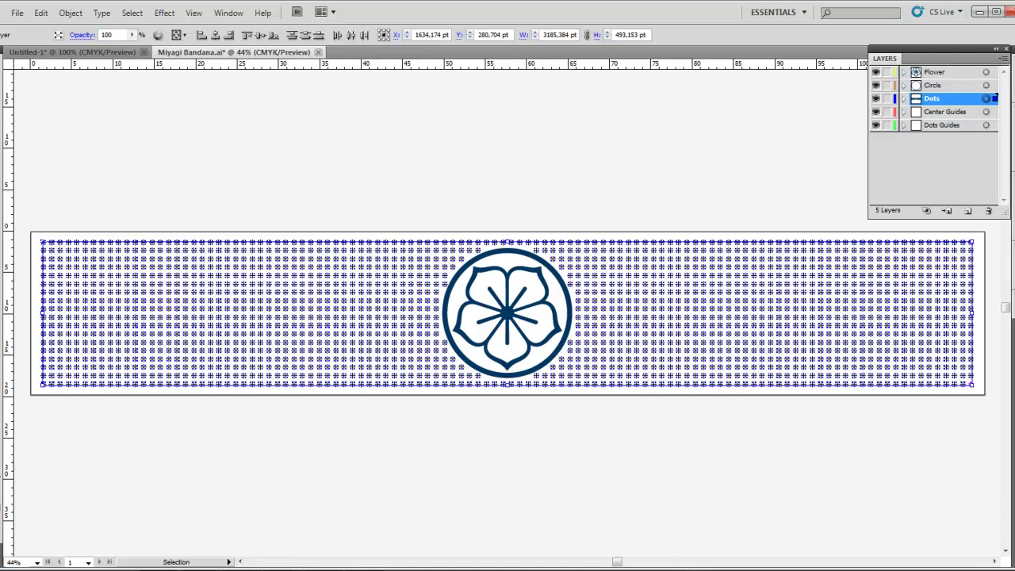
{"action": "key", "text": "alt+v"}
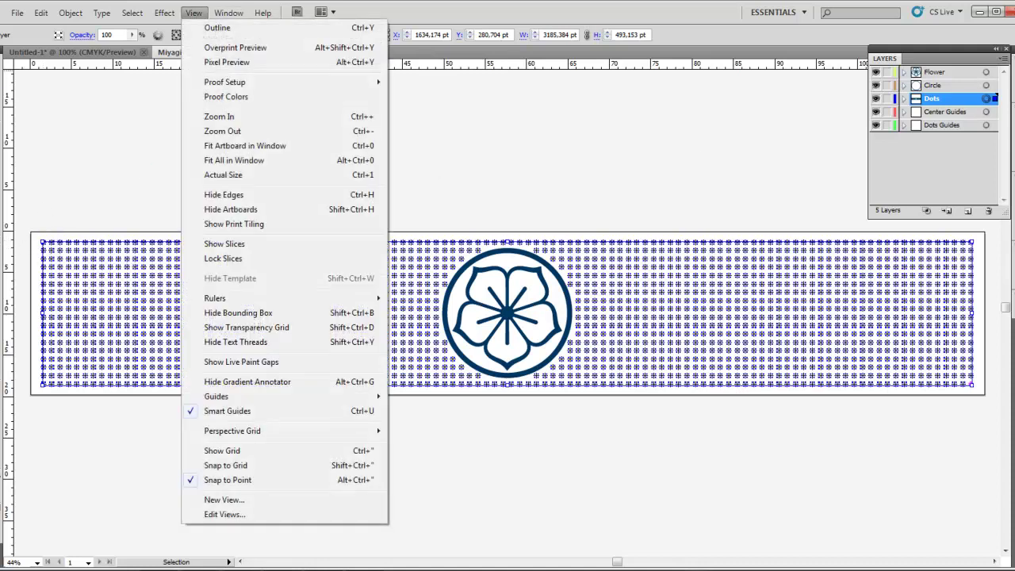
{"action": "key", "text": "r"}
{"action": "key", "text": "Down"}
{"action": "left_click", "coordinate": [605, 158]}
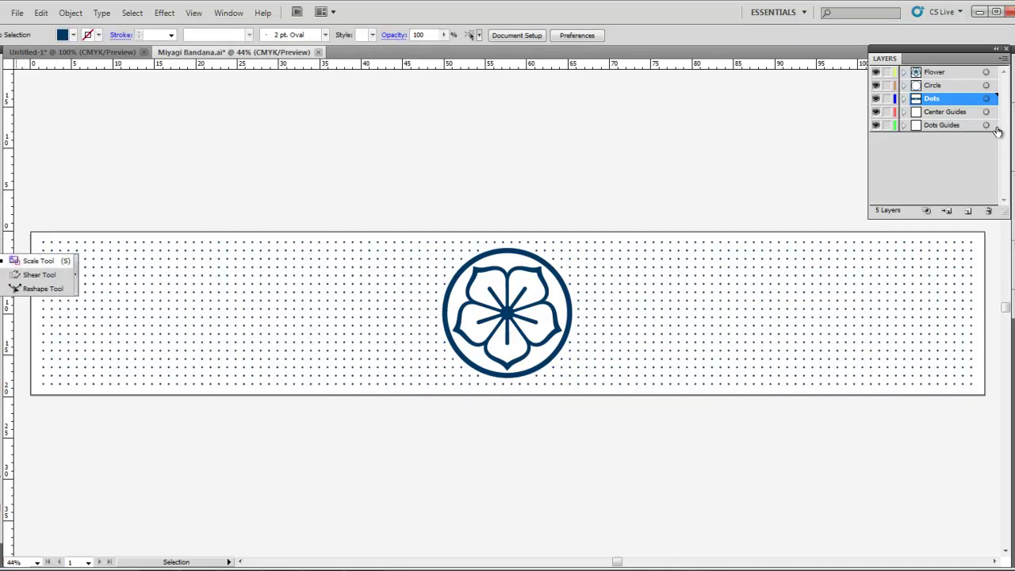
Try scaling all the dots together as one block to about 2237 by 346 pt, and undo the scaling
{"action": "key", "text": "s"}
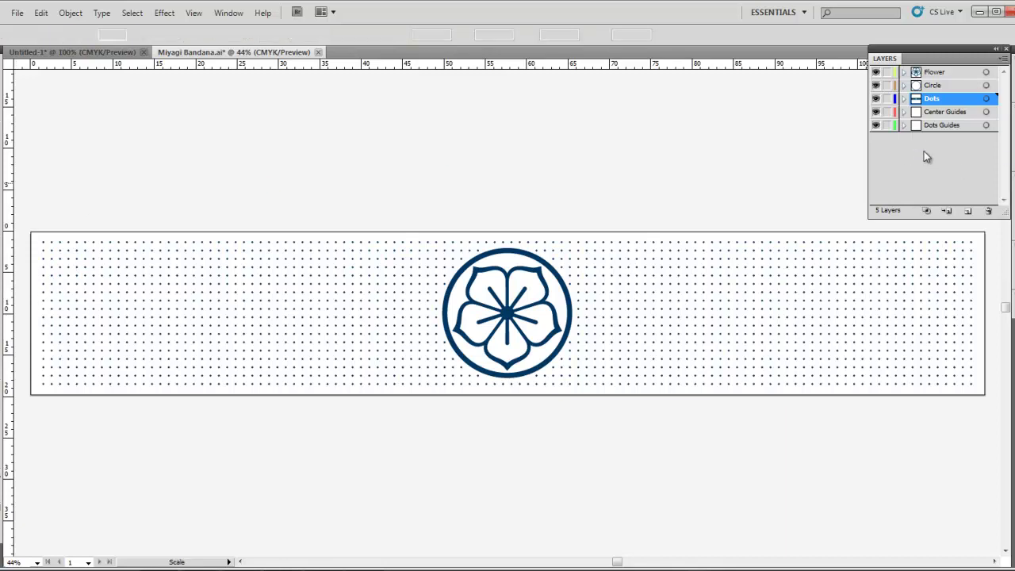
{"action": "key", "text": "ctrl+a"}
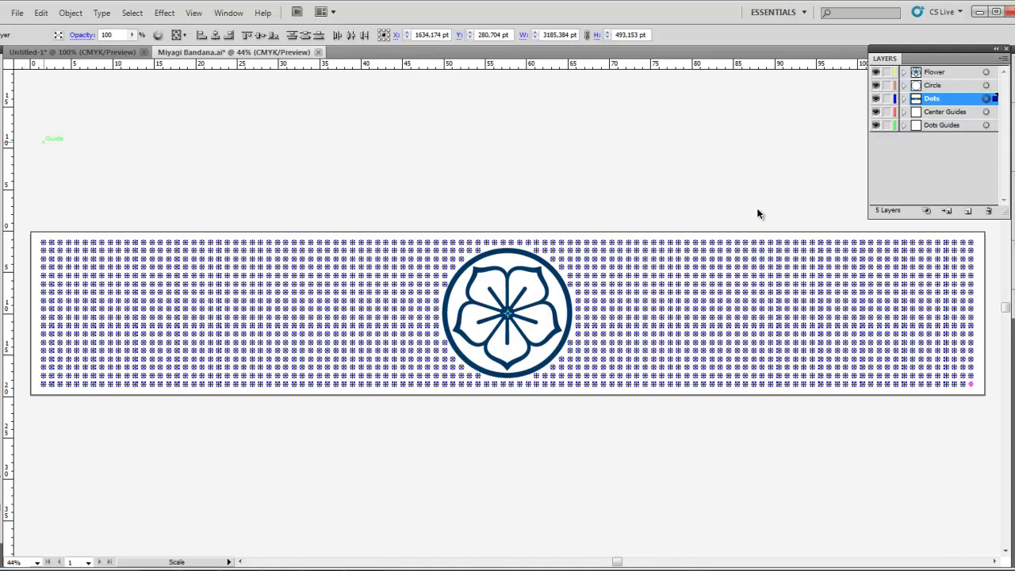
{"action": "key", "text": "v"}
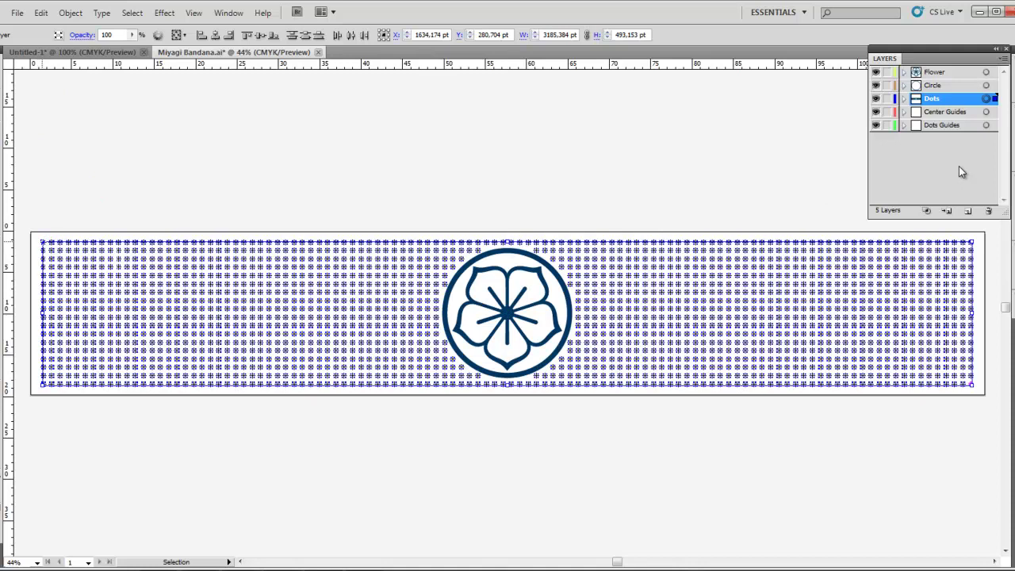
{"action": "left_click_drag", "start_coordinate": [758, 385], "coordinate": [181, 254]}
{"action": "left_click", "coordinate": [987, 99]}
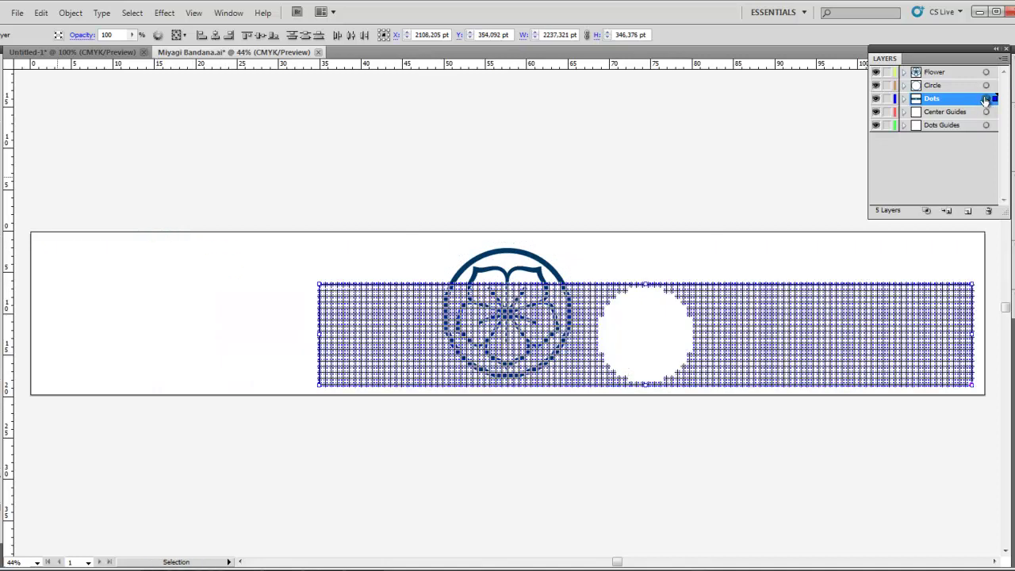
{"action": "left_click", "coordinate": [986, 99], "text": "shift"}
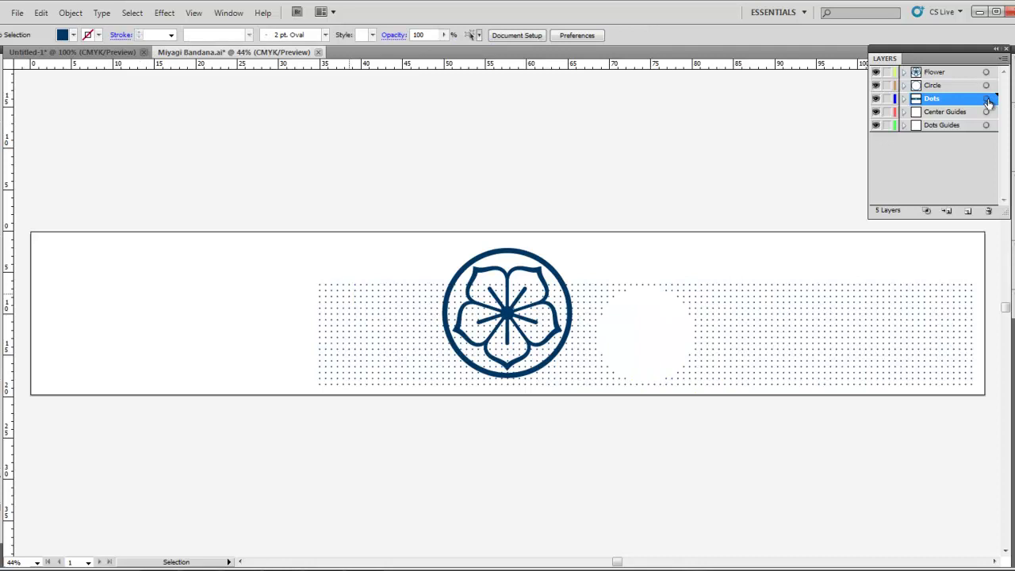
{"action": "left_click", "coordinate": [987, 99]}
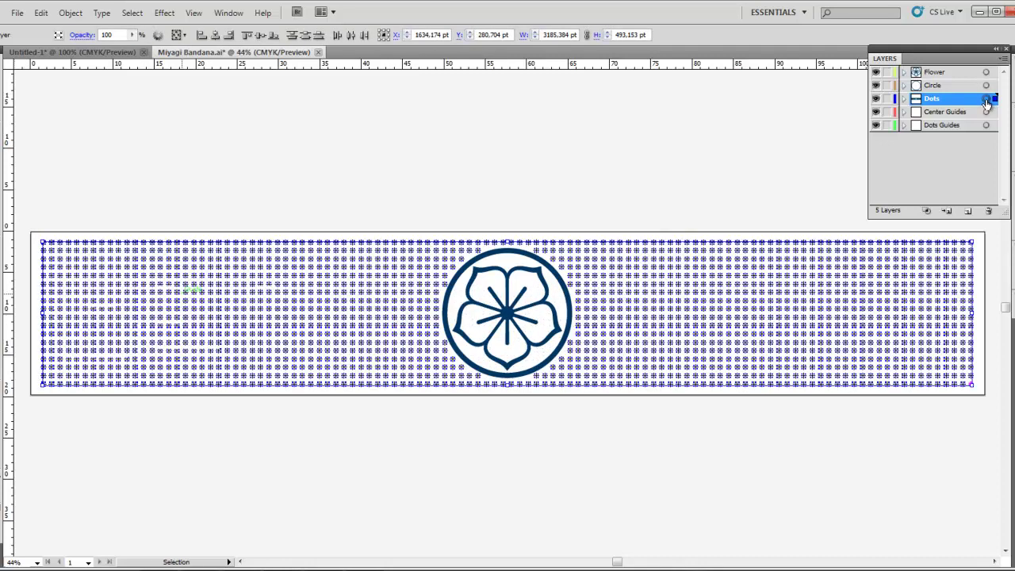
{"action": "left_click", "coordinate": [987, 100], "text": "shift"}
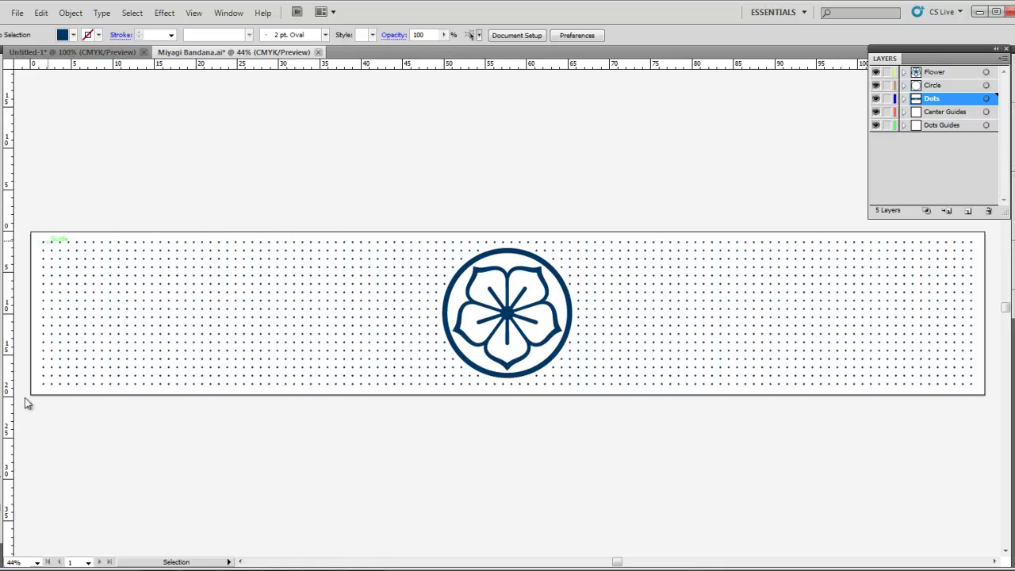
Open the Dot symbol's definition for editing in isolation and return to the full bandana artwork
{"action": "double_click", "coordinate": [43, 380]}
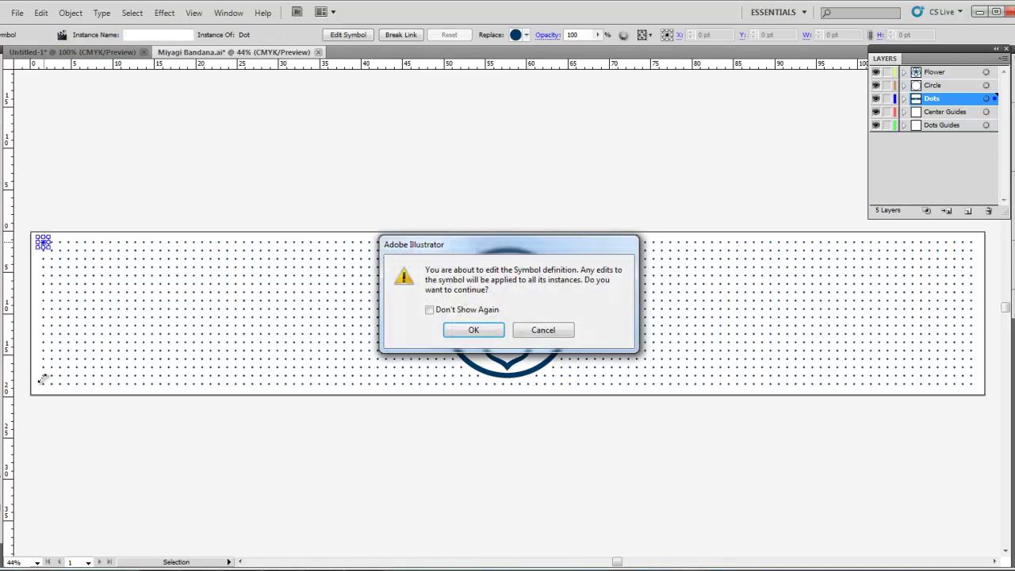
{"action": "key", "text": "Return"}
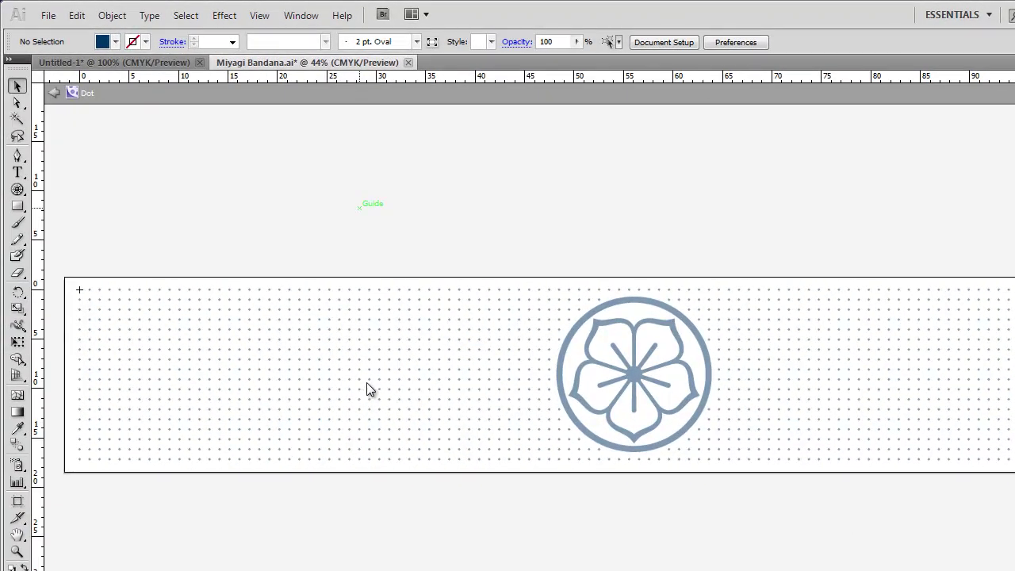
{"action": "double_click", "coordinate": [373, 379]}
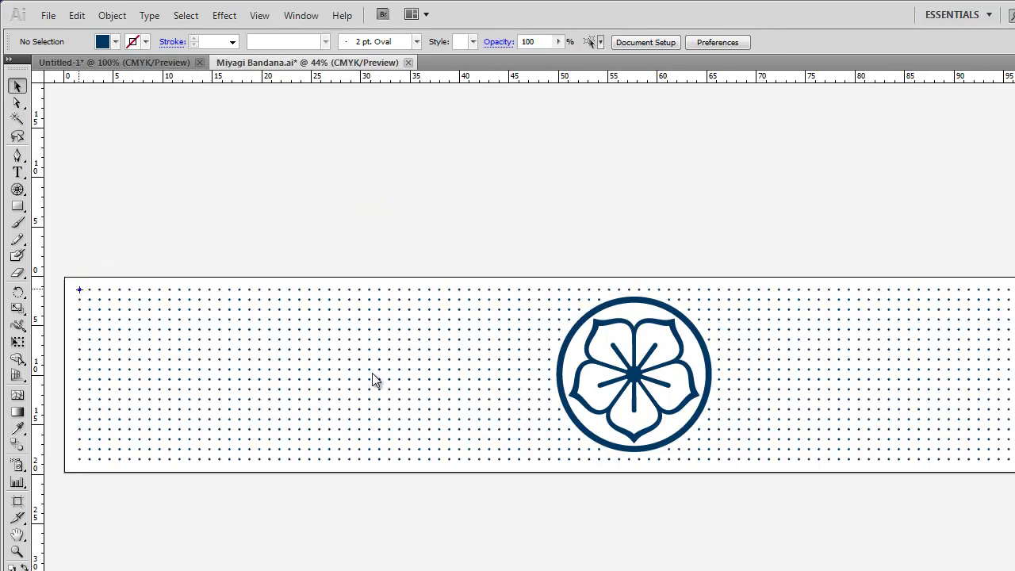
Preview a Transform Each scale of 99% horizontally and vertically on all the dots, and cancel it
{"action": "left_click", "coordinate": [374, 379]}
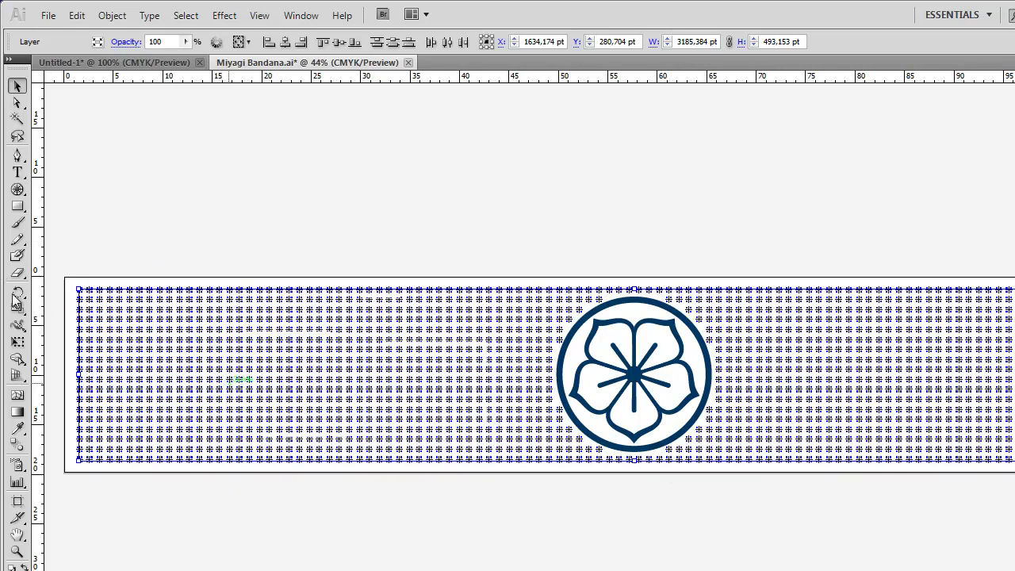
{"action": "right_click", "coordinate": [229, 351]}
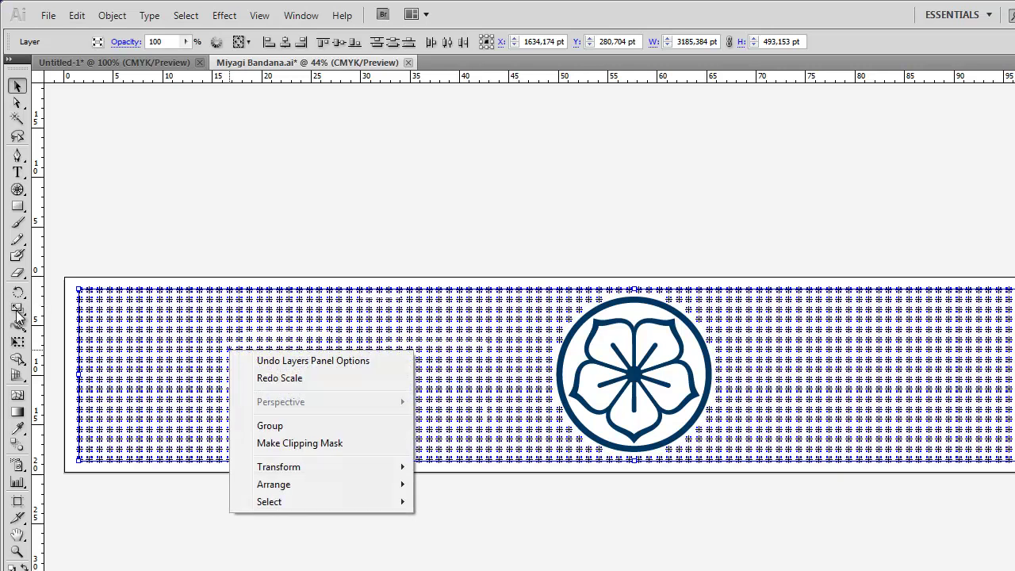
{"action": "key", "text": "Down"}
{"action": "key", "text": "Down"}
{"action": "key", "text": "Down"}
{"action": "key", "text": "Down"}
{"action": "key", "text": "Down"}
{"action": "key", "text": "Down"}
{"action": "key", "text": "Up"}
{"action": "key", "text": "Right"}
{"action": "key", "text": "Down"}
{"action": "key", "text": "Down"}
{"action": "key", "text": "Up"}
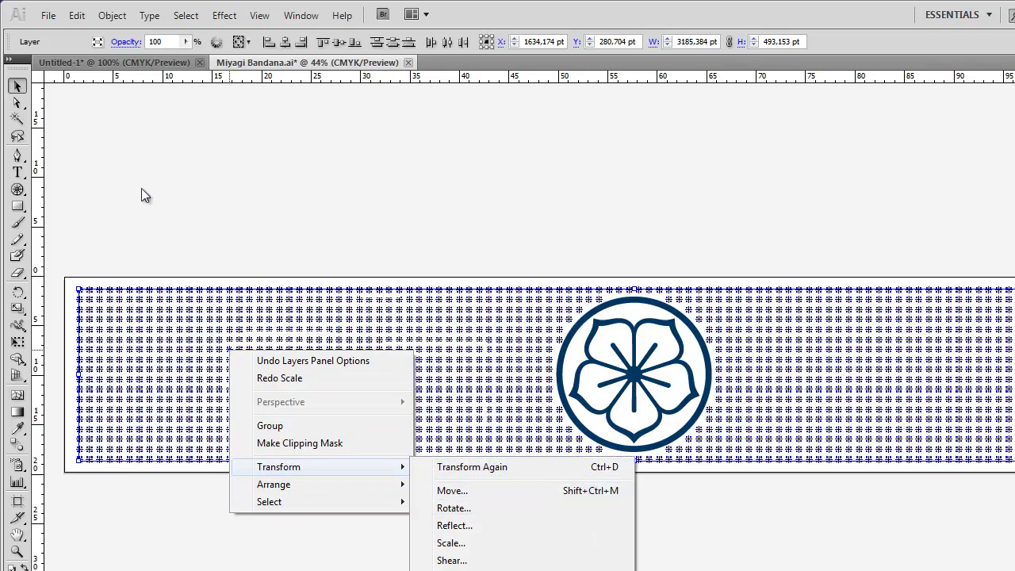
{"action": "key", "text": "Up"}
{"action": "key", "text": "Down"}
{"action": "key", "text": "Down"}
{"action": "key", "text": "Down"}
{"action": "key", "text": "Down"}
{"action": "key", "text": "Down"}
{"action": "key", "text": "Down"}
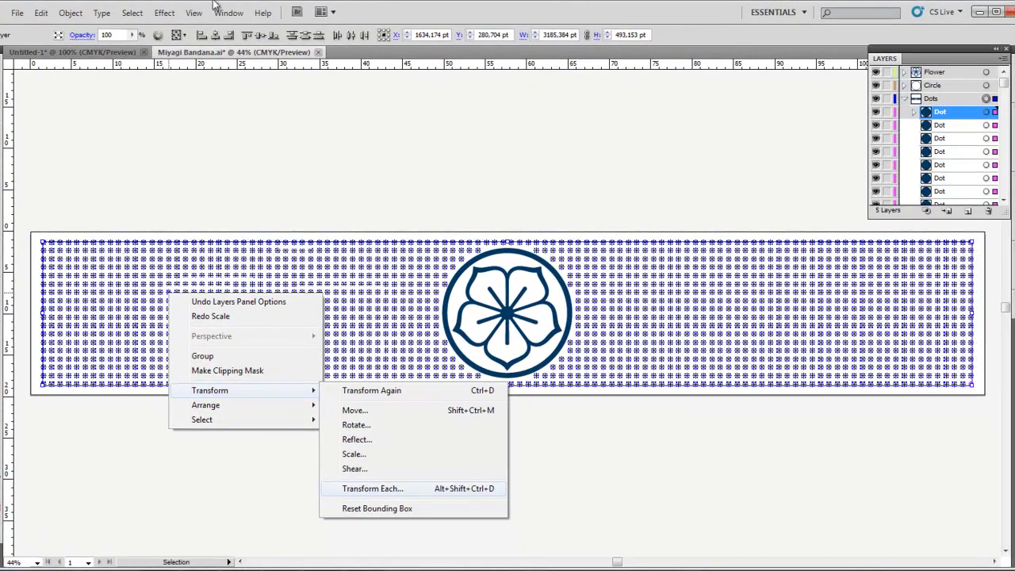
{"action": "key", "text": "Return"}
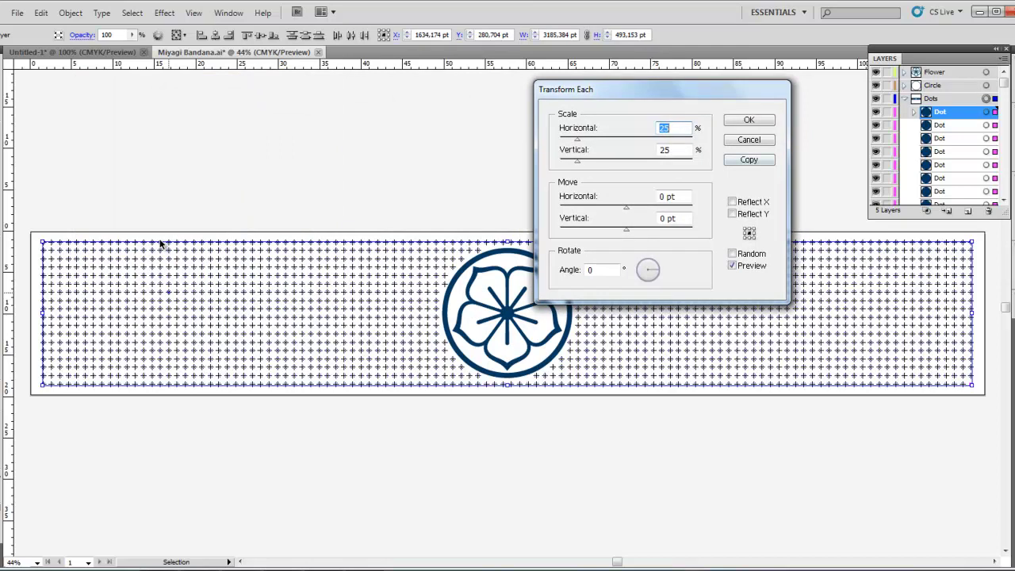
{"action": "type", "text": "99"}
{"action": "key", "text": "Tab"}
{"action": "type", "text": "99"}
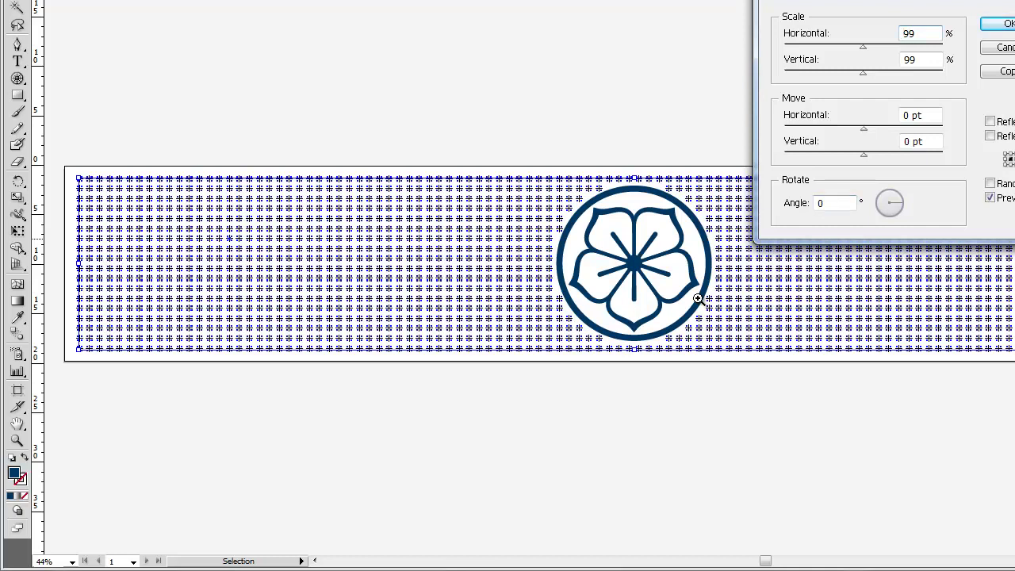
{"action": "key", "text": "shift+End"}
{"action": "key", "text": "Tab"}
{"action": "key", "text": "Return"}
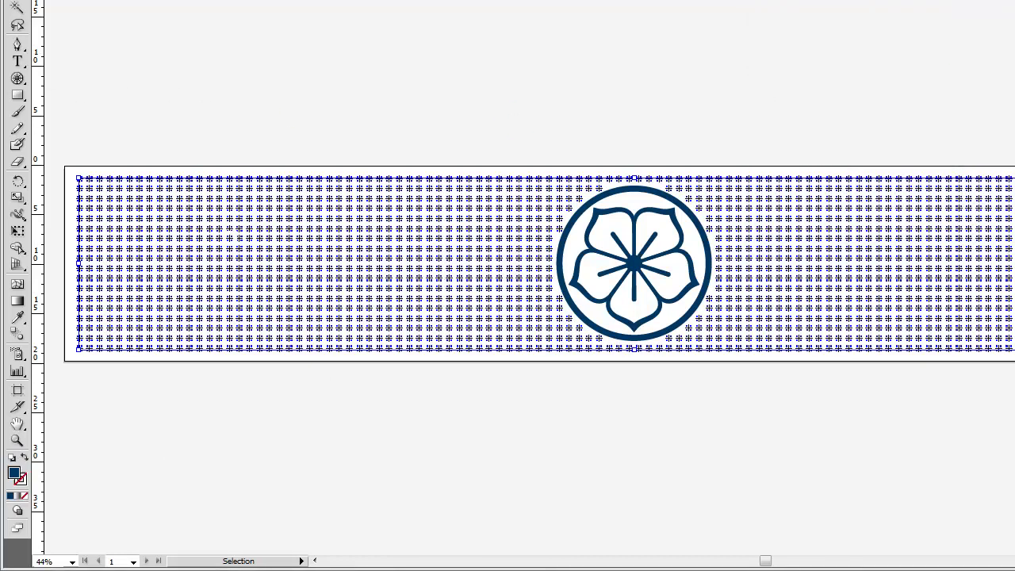
Hide the selection edges and the bounding box while keeping everything on the Dots layer selected
{"action": "key", "text": "alt+v"}
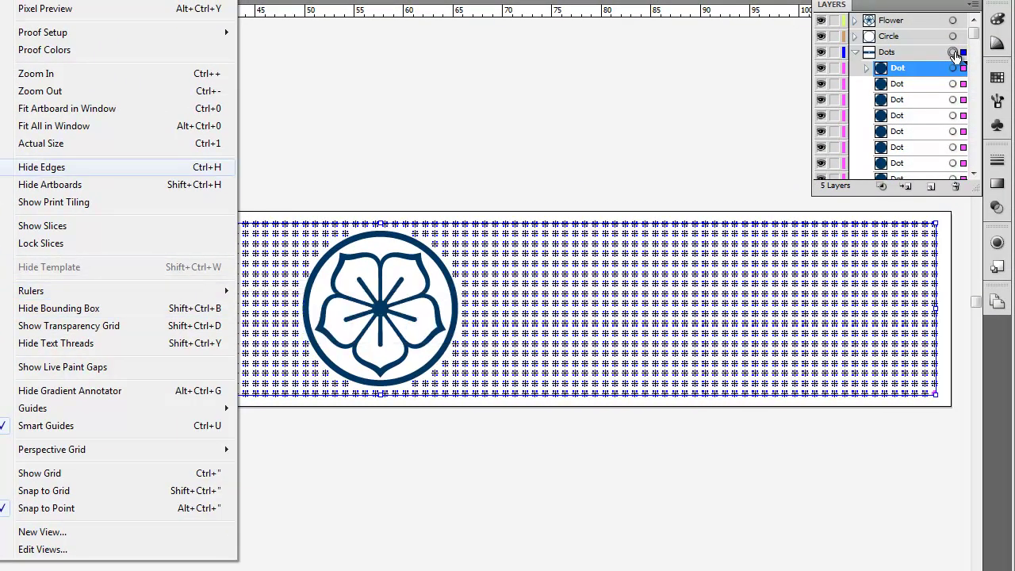
{"action": "left_click", "coordinate": [155, 166]}
{"action": "left_click", "coordinate": [952, 53]}
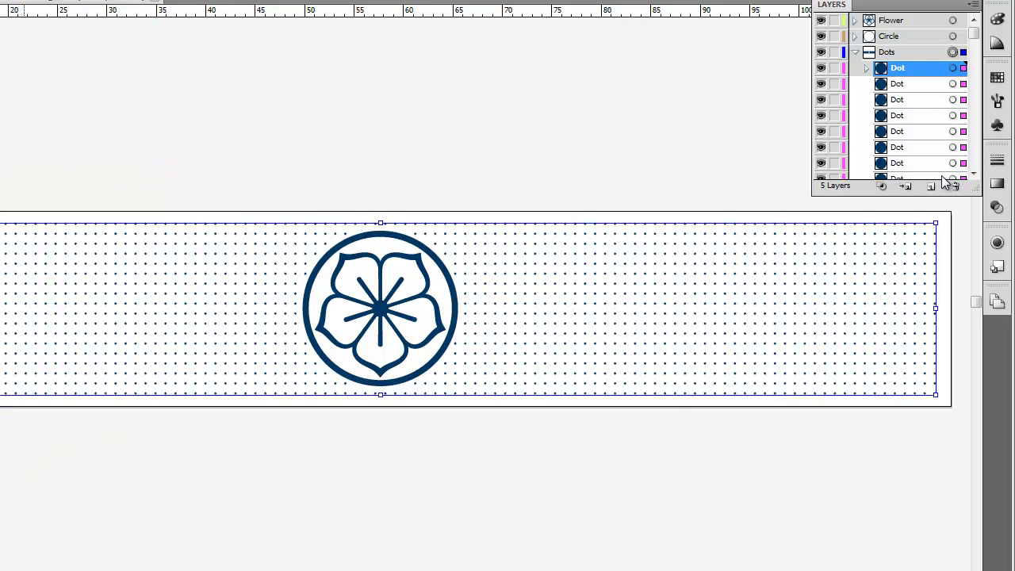
{"action": "key", "text": "alt+v"}
{"action": "key", "text": "Down"}
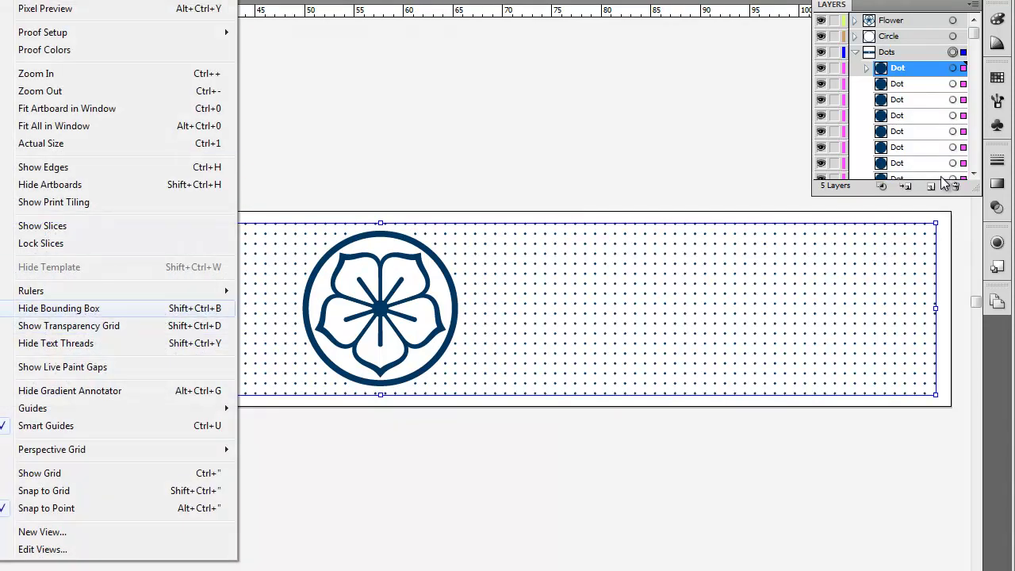
{"action": "key", "text": "Return"}
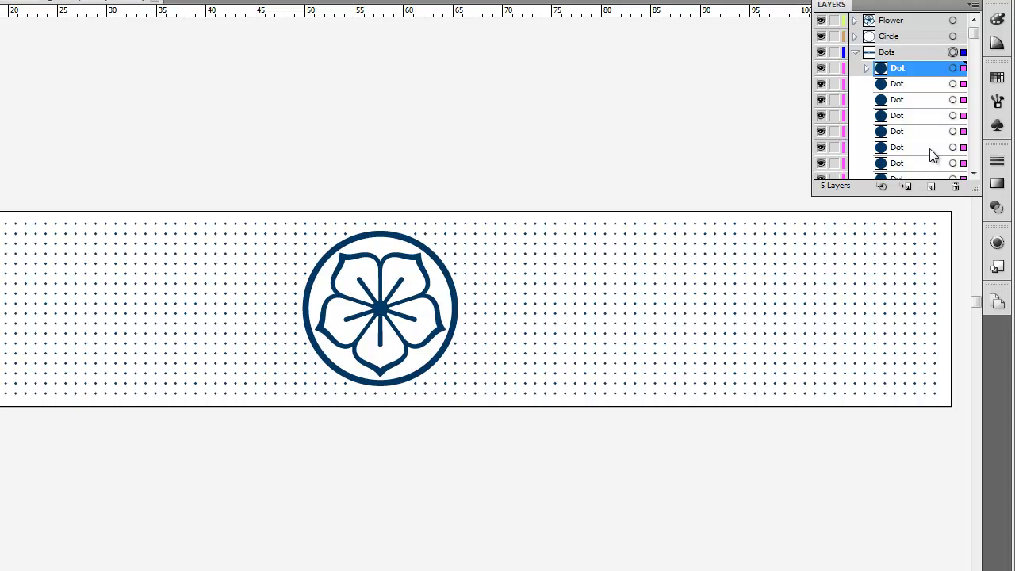
Open Transform Each for the selected dots and set the horizontal and vertical scale to 100%
{"action": "right_click", "coordinate": [75, 224]}
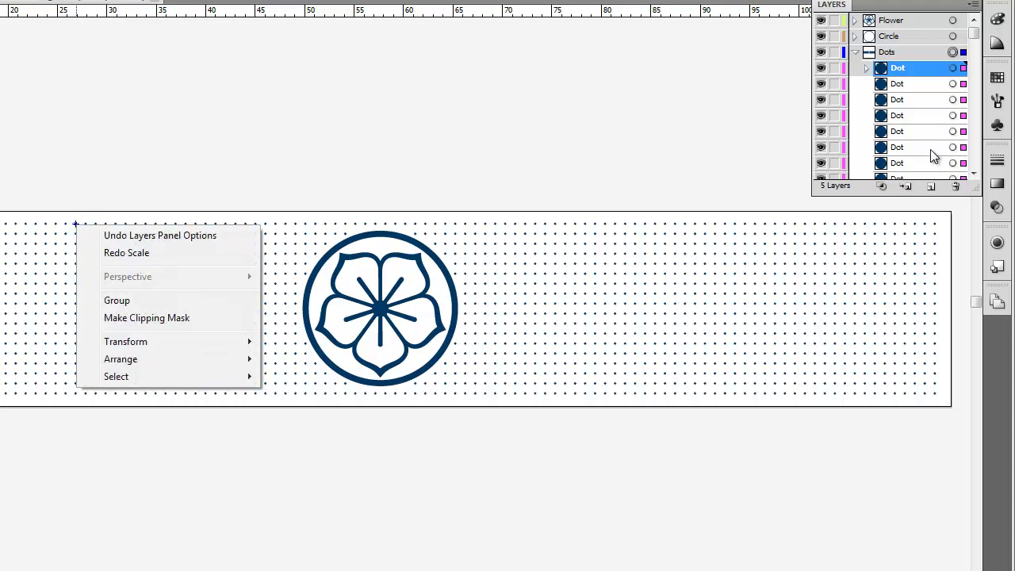
{"action": "mouse_move", "coordinate": [158, 341]}
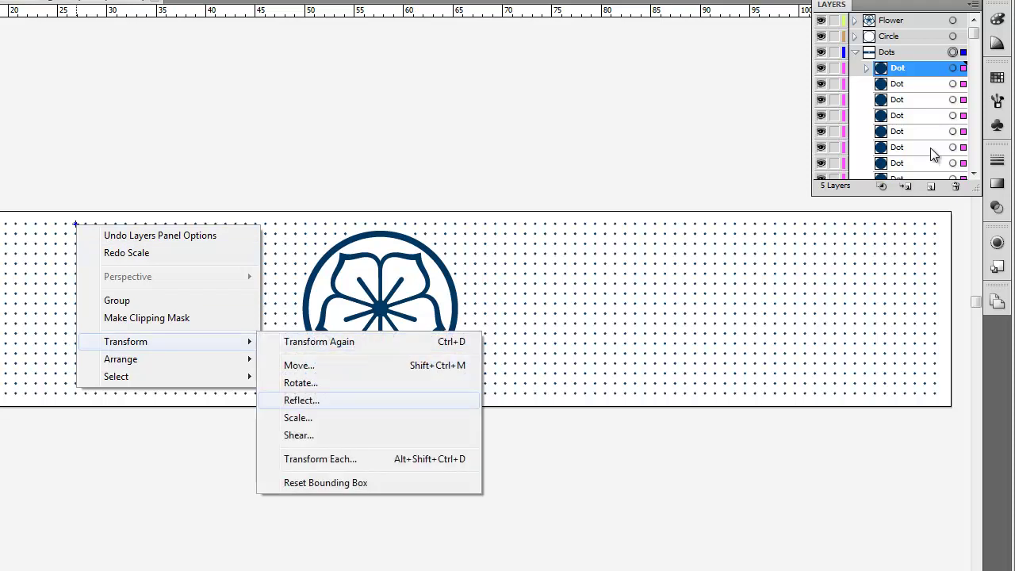
{"action": "left_click", "coordinate": [320, 458]}
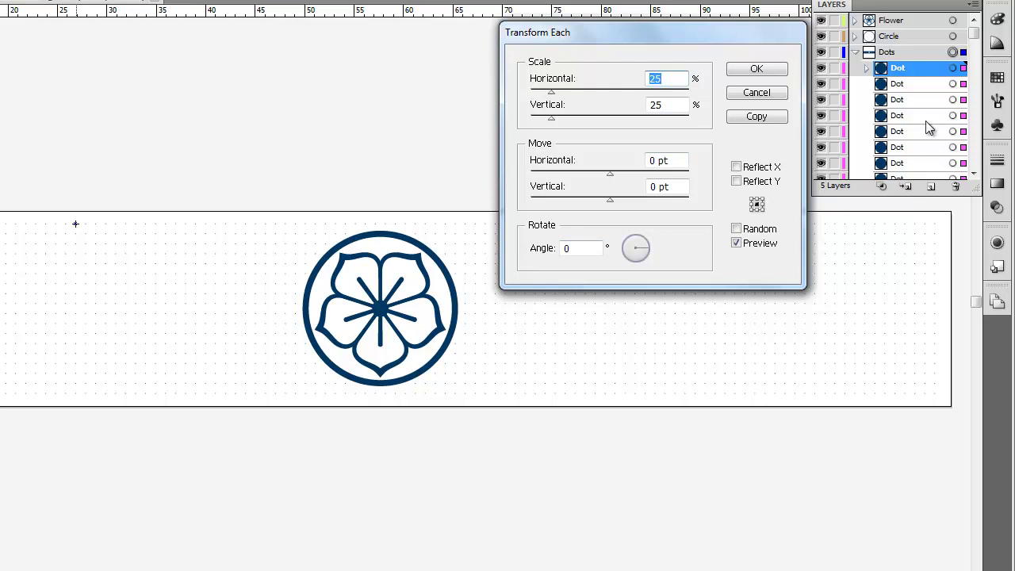
{"action": "type", "text": "100"}
{"action": "key", "text": "Tab"}
{"action": "type", "text": "100"}
{"action": "key", "text": "Tab"}
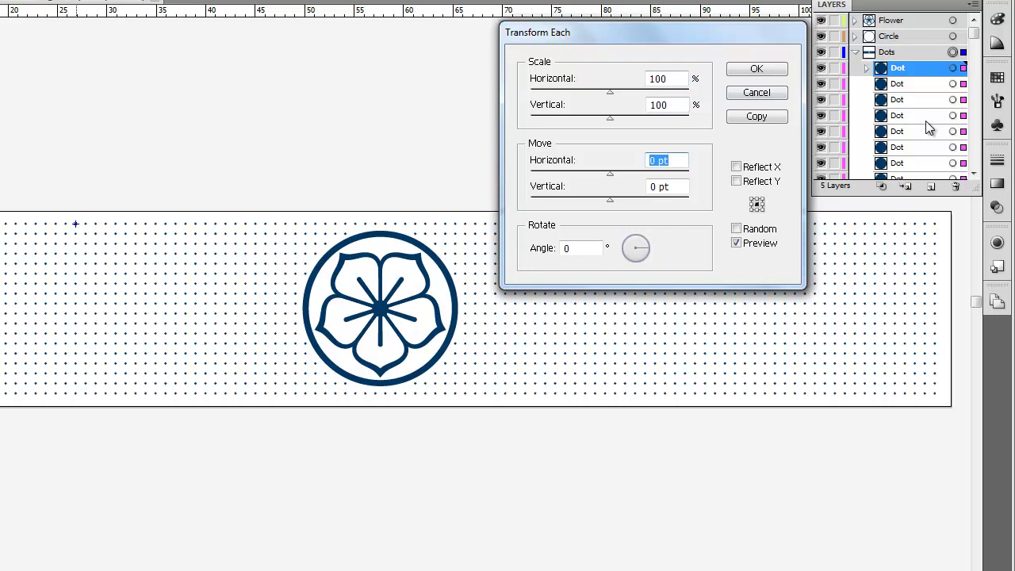
{"action": "key", "text": "shift+Tab"}
{"action": "key", "text": "shift+Tab"}
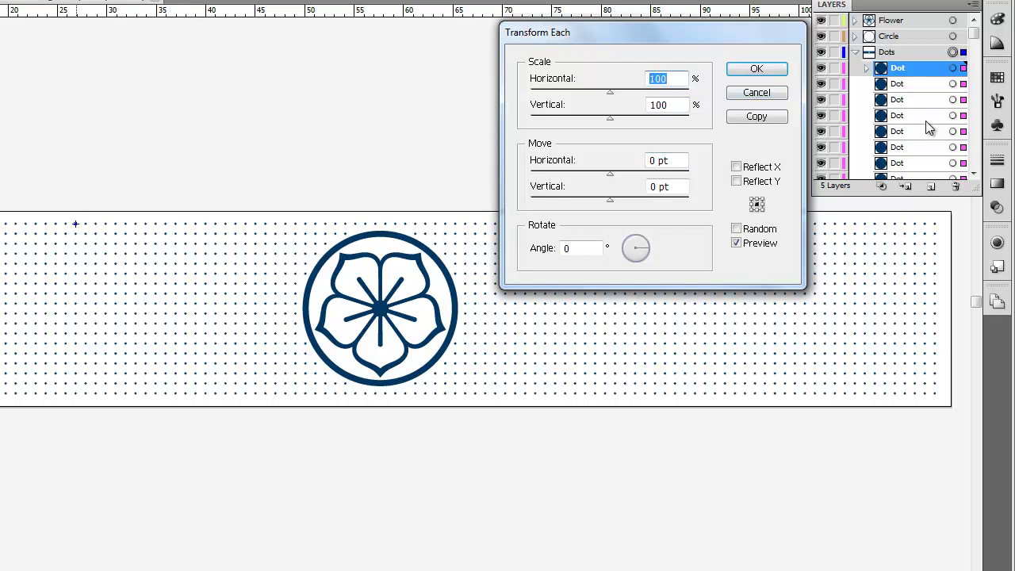
Scale each dot individually to 200% horizontally and vertically, and apply the transformation
{"action": "type", "text": "200"}
{"action": "key", "text": "Tab"}
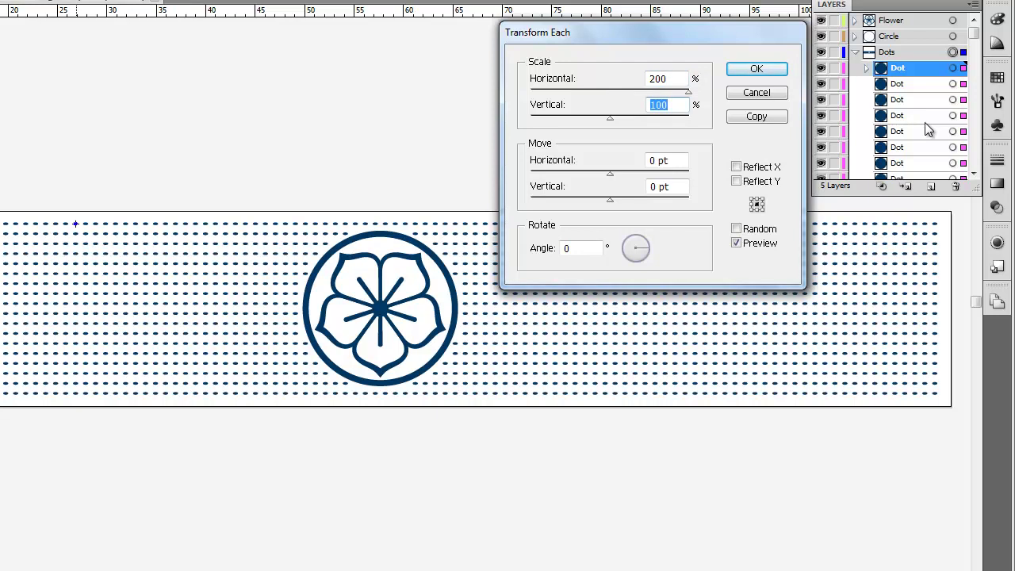
{"action": "type", "text": "200"}
{"action": "key", "text": "Tab"}
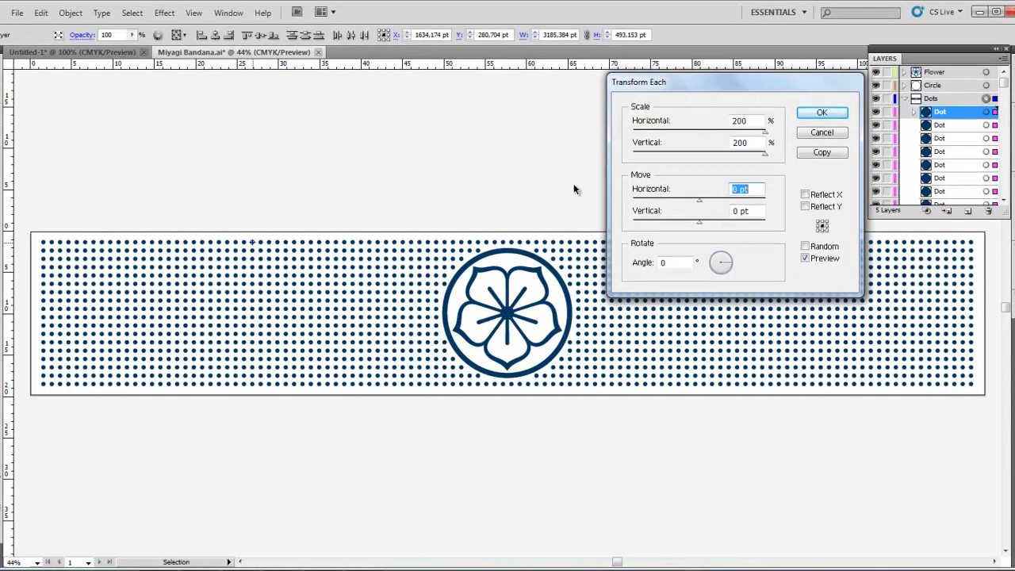
{"action": "left_click", "coordinate": [729, 208]}
{"action": "key", "text": "Return"}
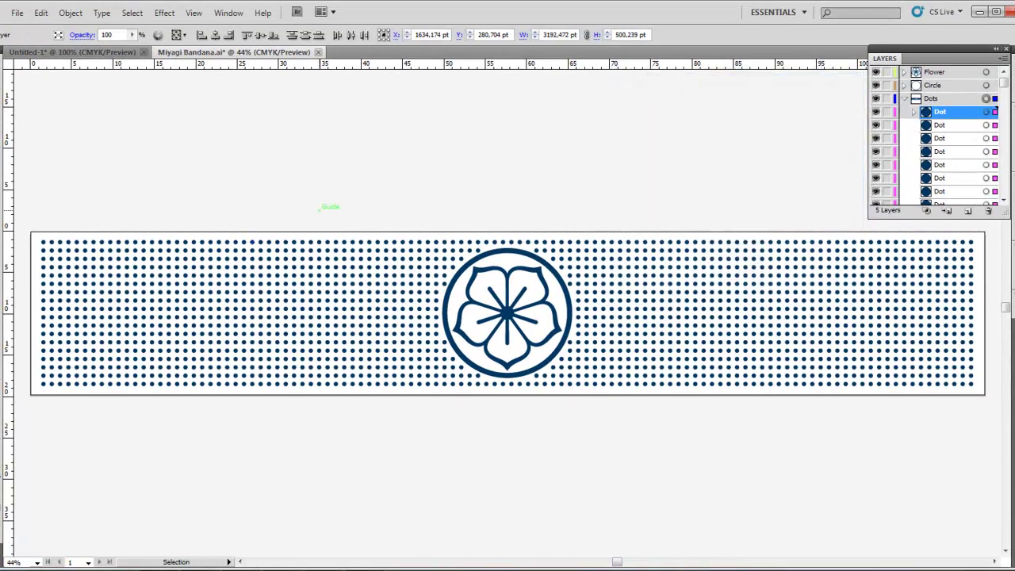
Open Transform Each for the selected dots and preview them at 200% horizontal and vertical scale
{"action": "right_click", "coordinate": [294, 243]}
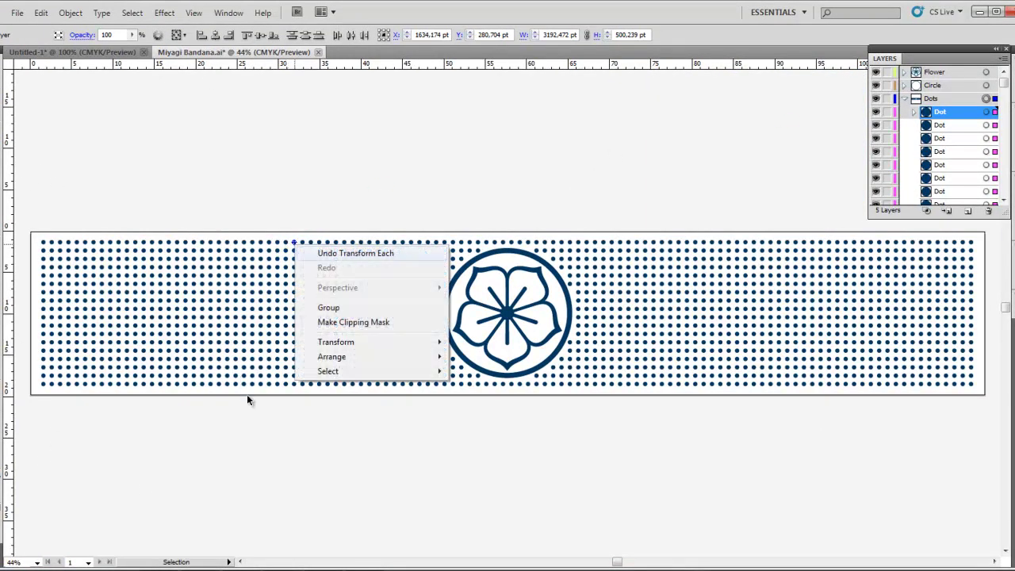
{"action": "mouse_move", "coordinate": [357, 342]}
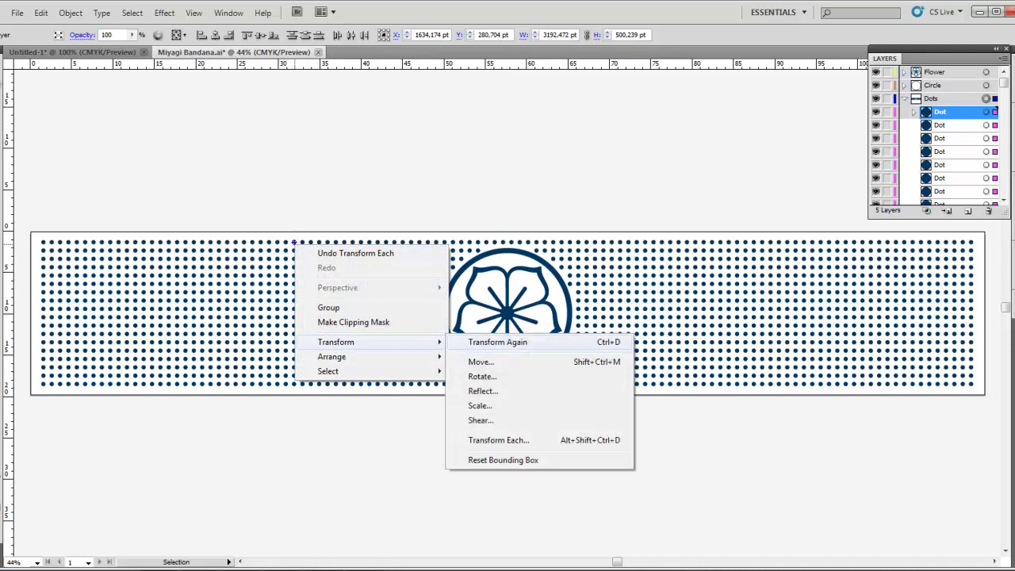
{"action": "left_click", "coordinate": [498, 440]}
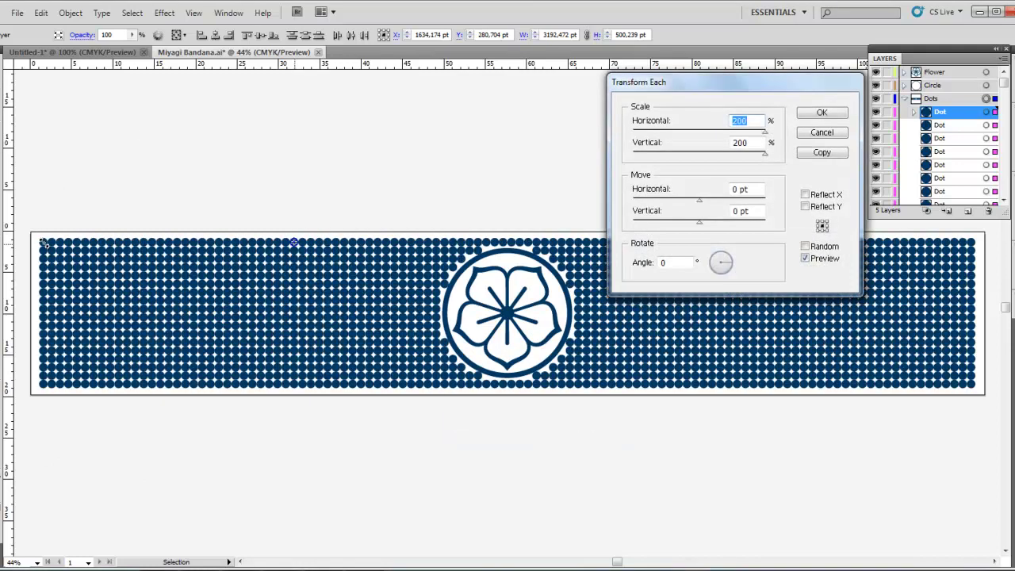
{"action": "type", "text": "0"}
{"action": "key", "text": "BackSpace"}
{"action": "type", "text": "200"}
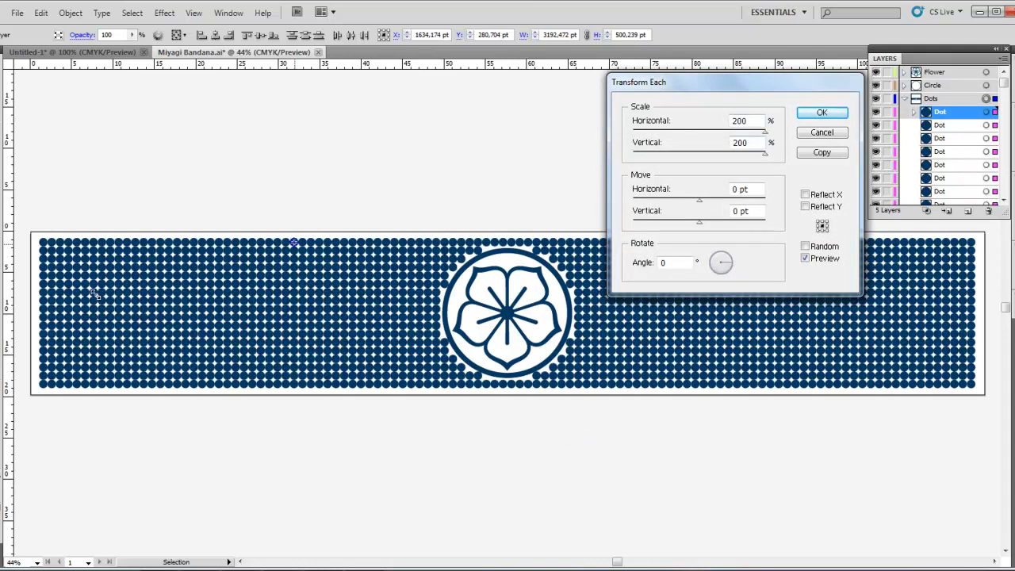
Preview smaller dots by lowering the horizontal scale and setting the vertical scale to 138%
{"action": "key", "text": "shift+Down"}
{"action": "key", "text": "shift+Down"}
{"action": "key", "text": "shift+Down"}
{"action": "key", "text": "shift+Down"}
{"action": "key", "text": "shift+Down"}
{"action": "key", "text": "shift+Down"}
{"action": "key", "text": "Tab"}
{"action": "type", "text": "138"}
{"action": "key", "text": "shift+Tab"}
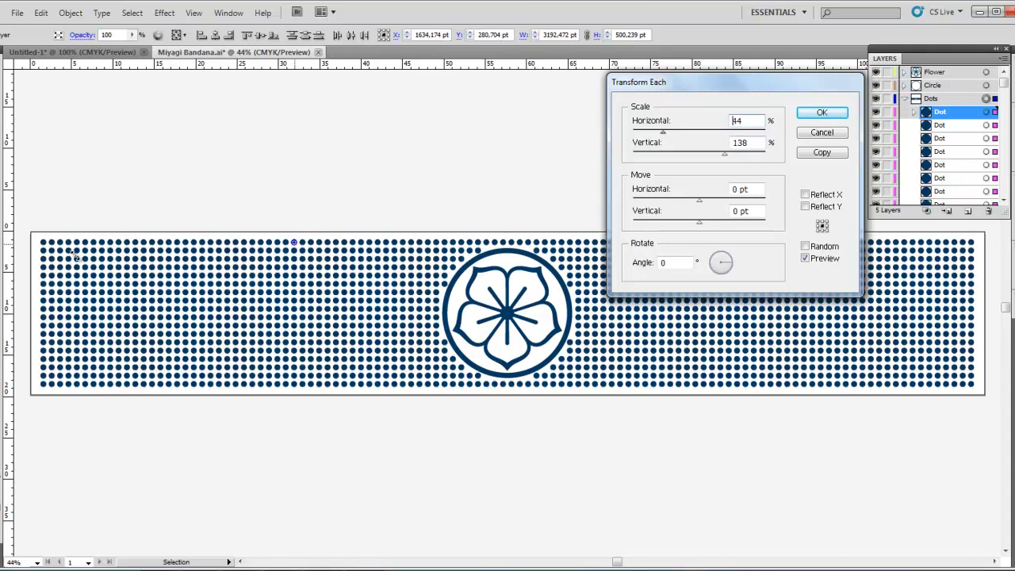
Preview the dots scaled individually to 44% horizontally and 52% vertically
{"action": "type", "text": "44"}
{"action": "key", "text": "Tab"}
{"action": "type", "text": "52"}
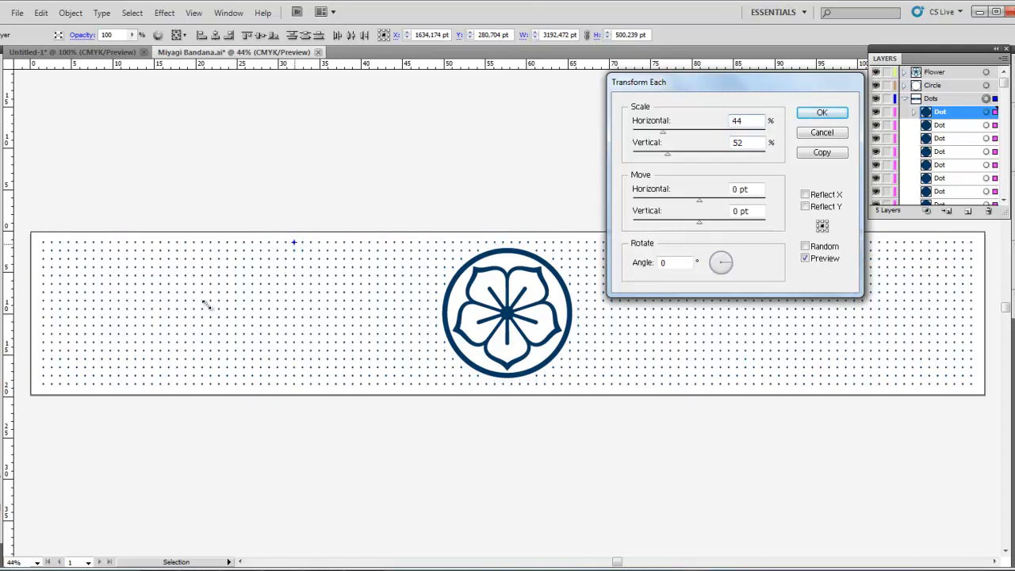
Preview progressively larger dot scales, ending at 116% horizontally and 122% vertically
{"action": "key", "text": "shift+Tab"}
{"action": "type", "text": "56"}
{"action": "key", "text": "Tab"}
{"action": "type", "text": "71"}
{"action": "key", "text": "shift+Tab"}
{"action": "type", "text": "65"}
{"action": "type", "text": "79"}
{"action": "key", "text": "Tab"}
{"action": "type", "text": "98"}
{"action": "key", "text": "shift+Tab"}
{"action": "type", "text": "116"}
{"action": "key", "text": "Tab"}
{"action": "type", "text": "122"}
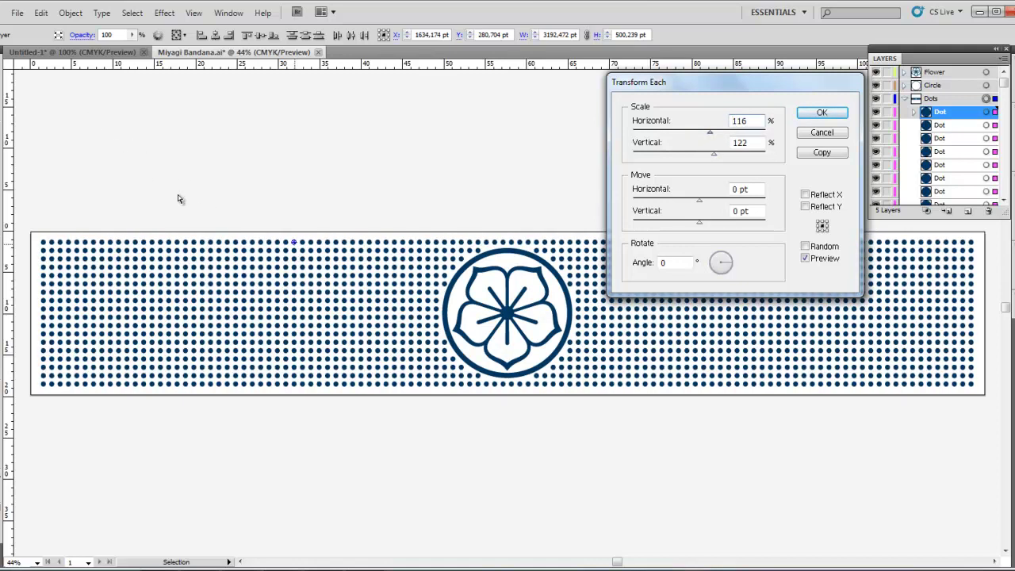
Scale each dot individually to 50% horizontally and vertically, and apply the transformation
{"action": "key", "text": "shift+Tab"}
{"action": "type", "text": "50"}
{"action": "key", "text": "Tab"}
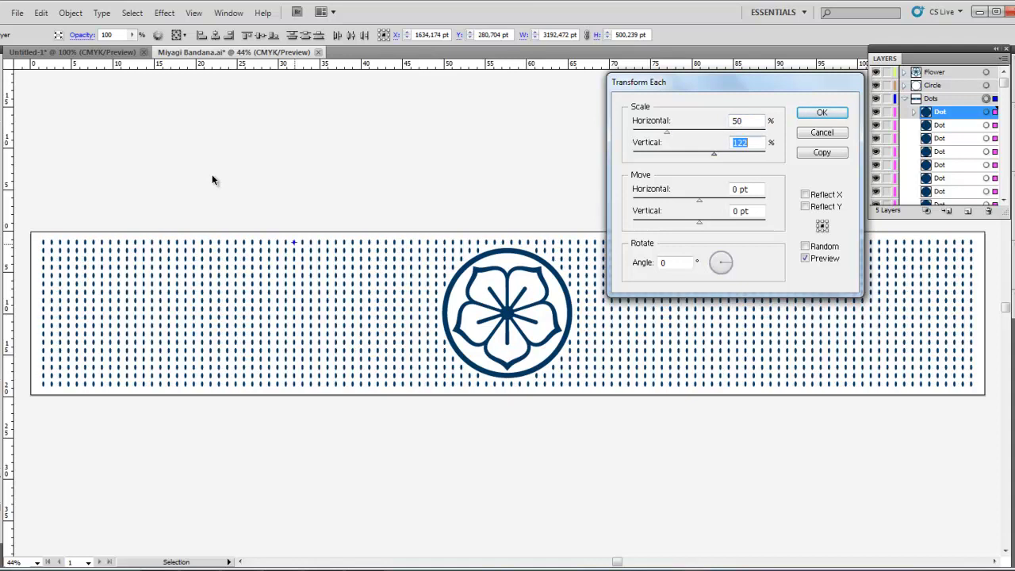
{"action": "type", "text": "50"}
{"action": "key", "text": "Tab"}
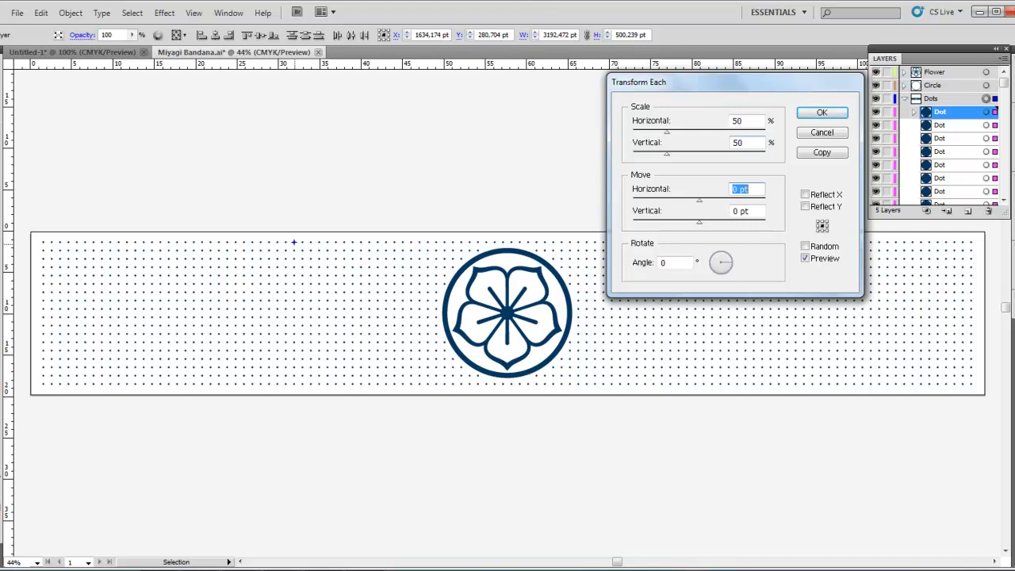
{"action": "key", "text": "Return"}
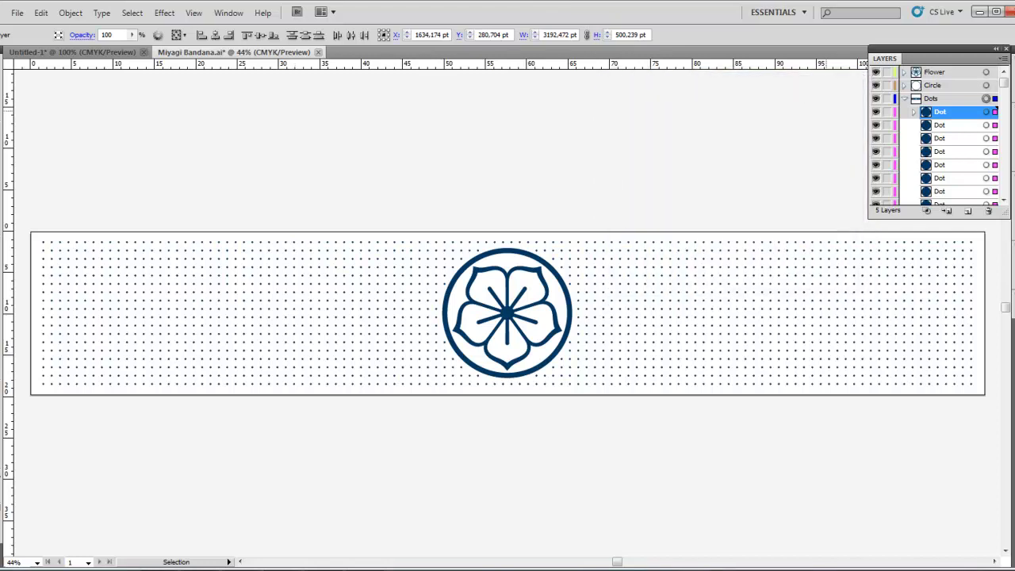